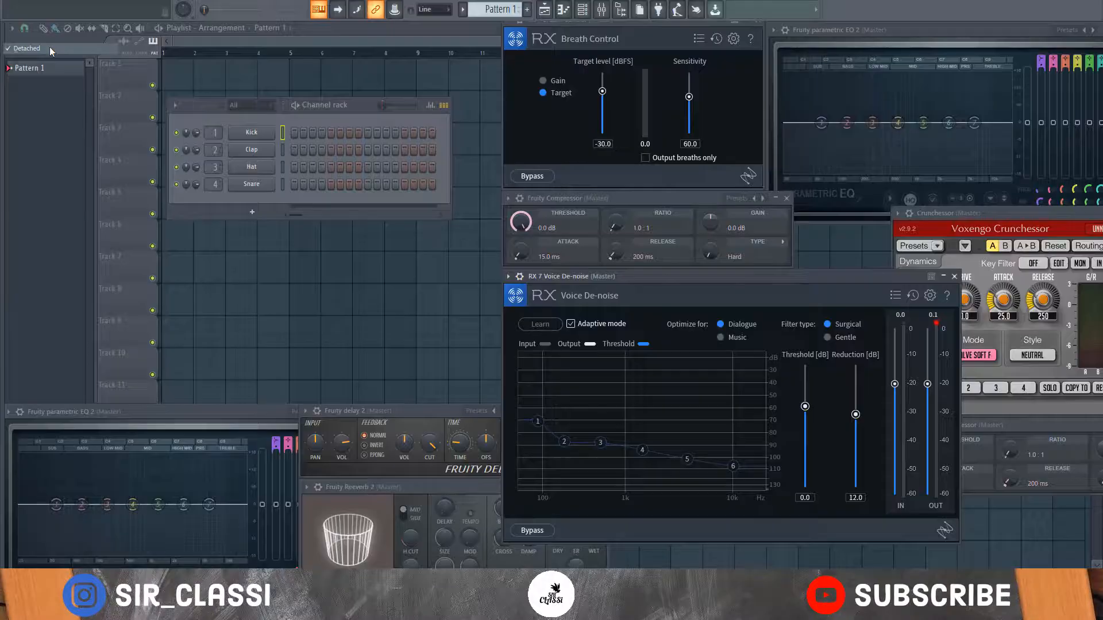
- Examine the Auto-Tune settings on the master track with its window moved toward the centre, and close the plugin
left_click(1042, 64)
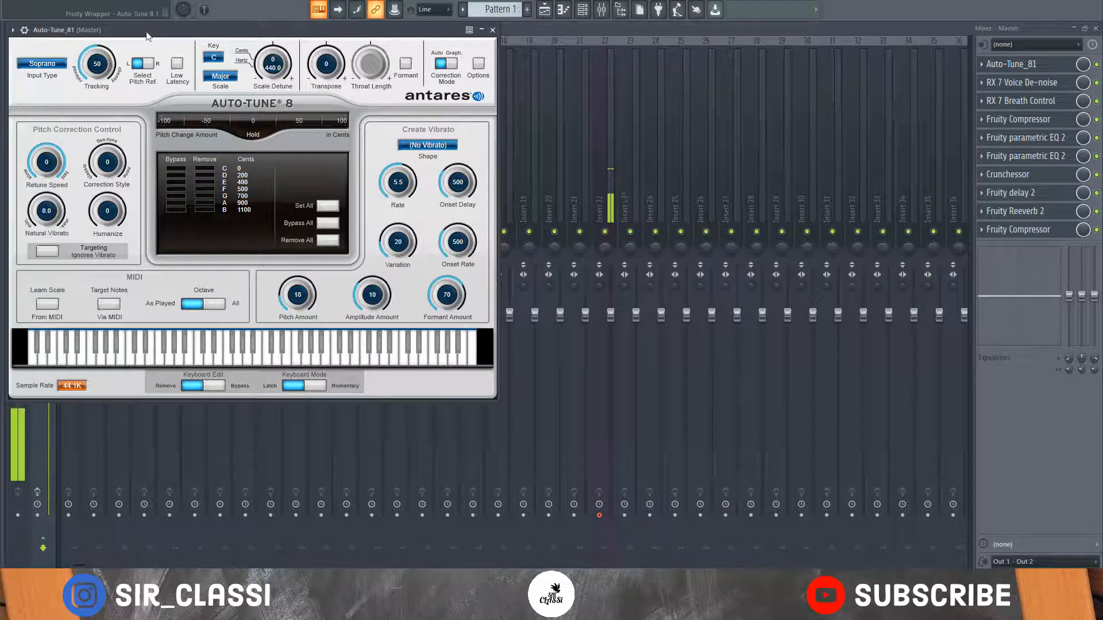
left_click_drag(148, 32, 339, 72)
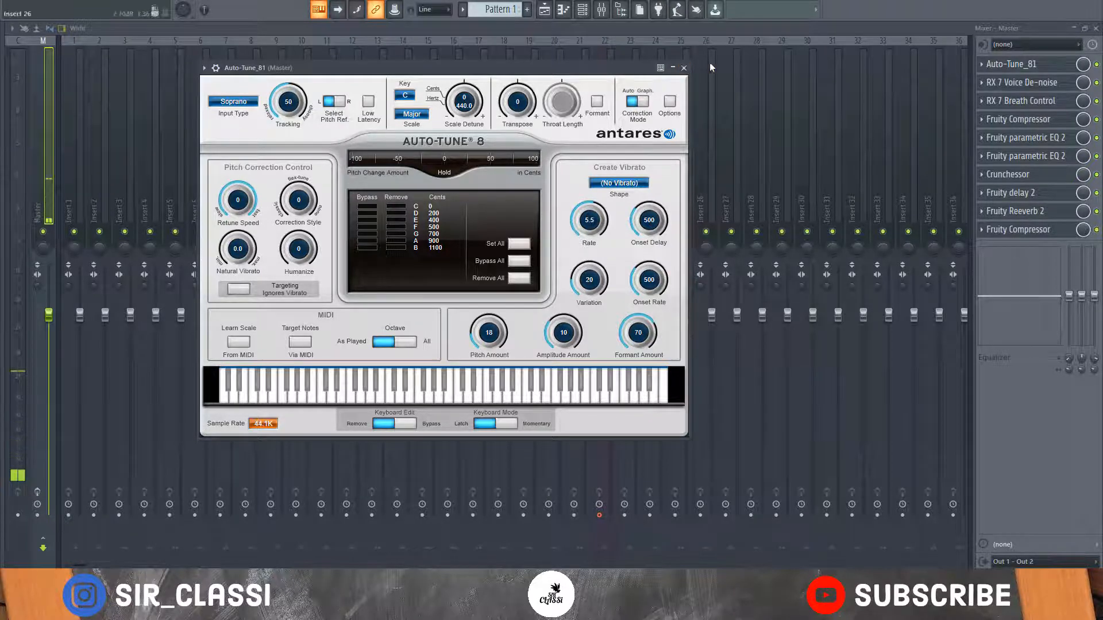
left_click(684, 68)
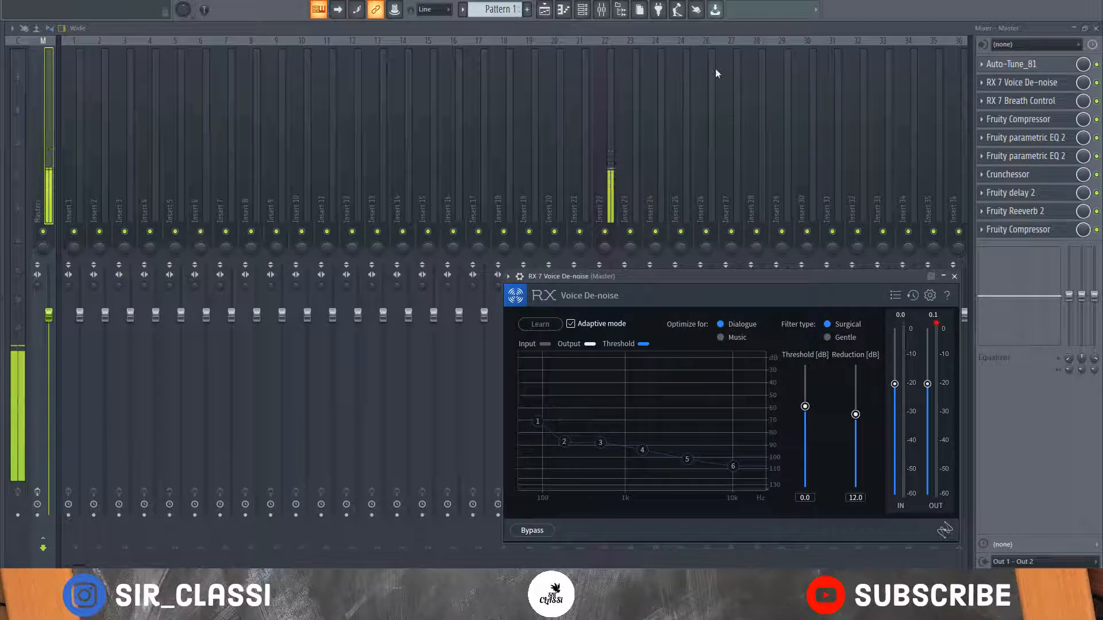
- Open RX 7 Voice De-noise from the master effects chain, examine its threshold and reduction settings, and close it
left_click(1023, 96)
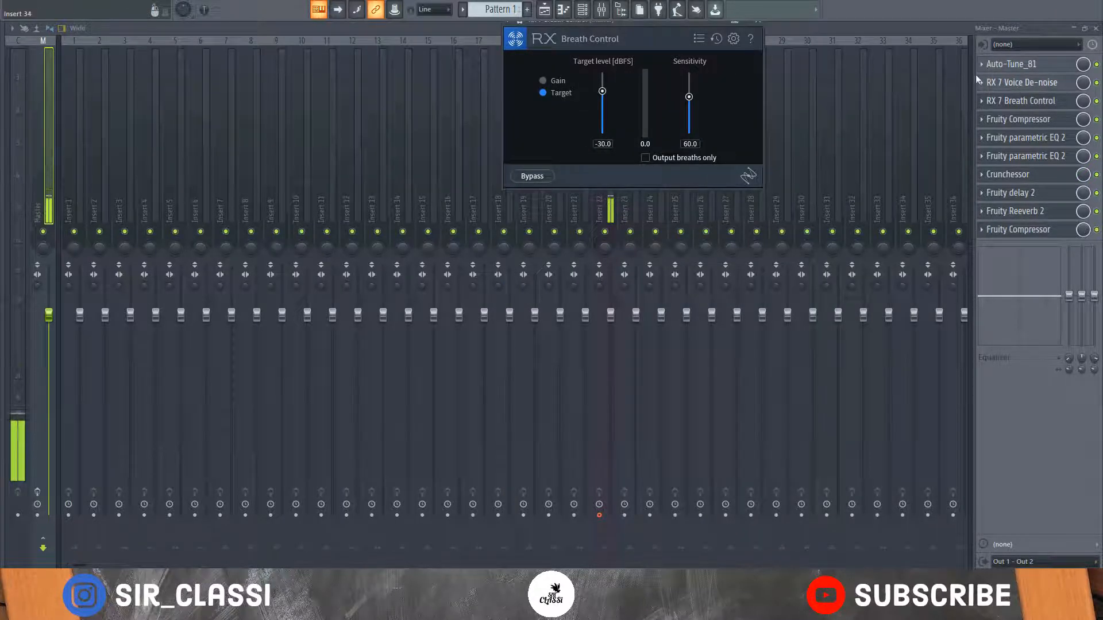
left_click(1022, 85)
left_click(1021, 85)
left_click(1022, 85)
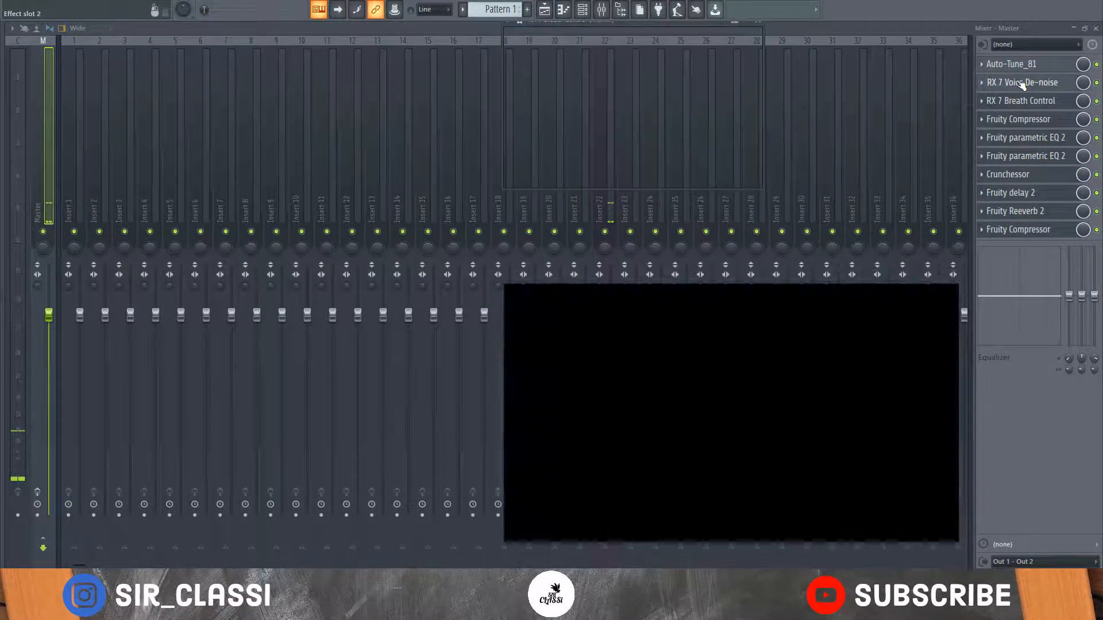
left_click_drag(684, 277, 501, 99)
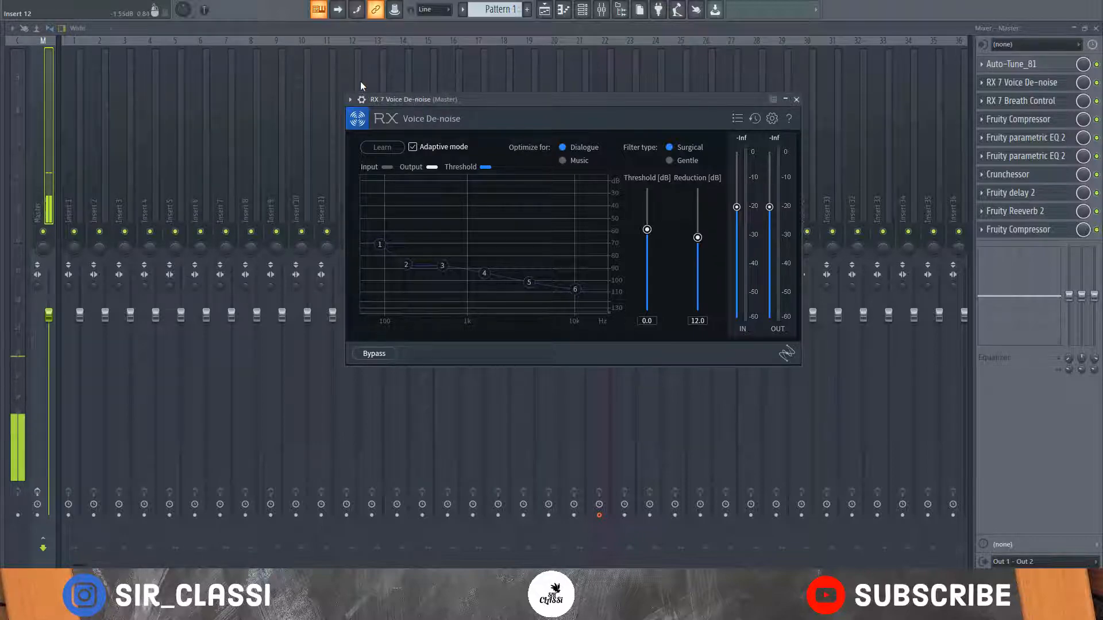
left_click(796, 100)
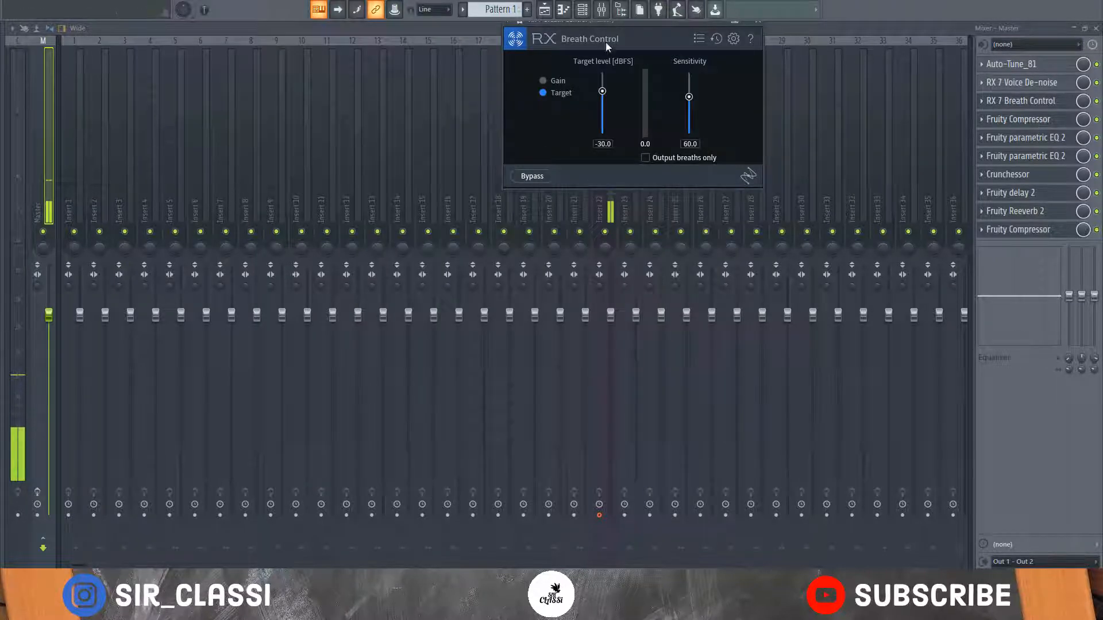
- Examine the target level and sensitivity settings of RX 7 Breath Control in the middle of the screen, and close it
left_click_drag(618, 29, 425, 95)
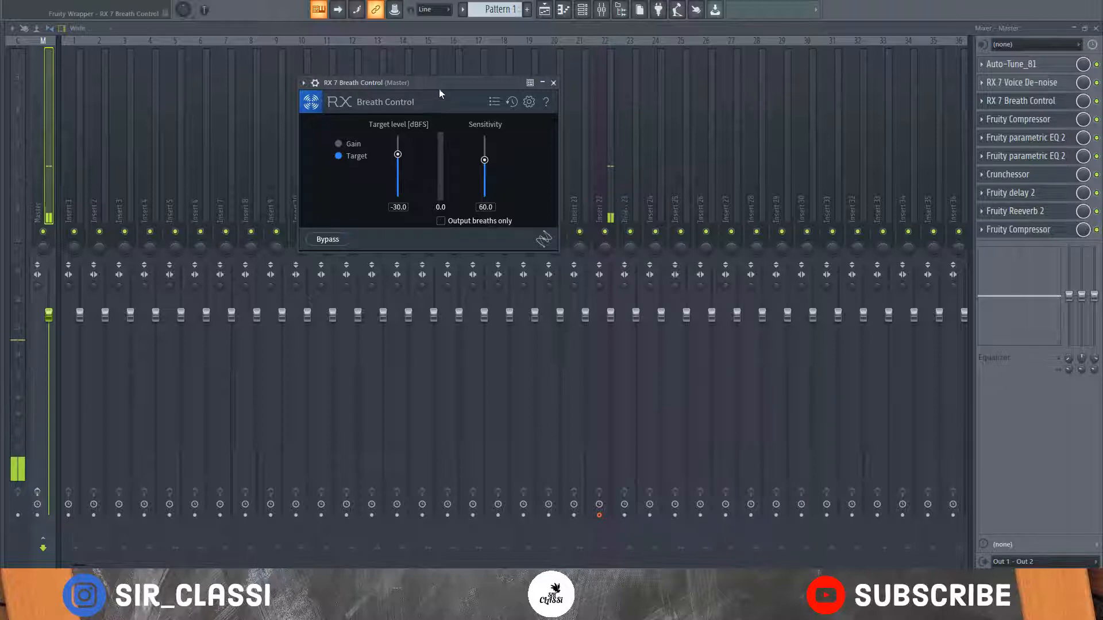
left_click_drag(447, 79, 552, 88)
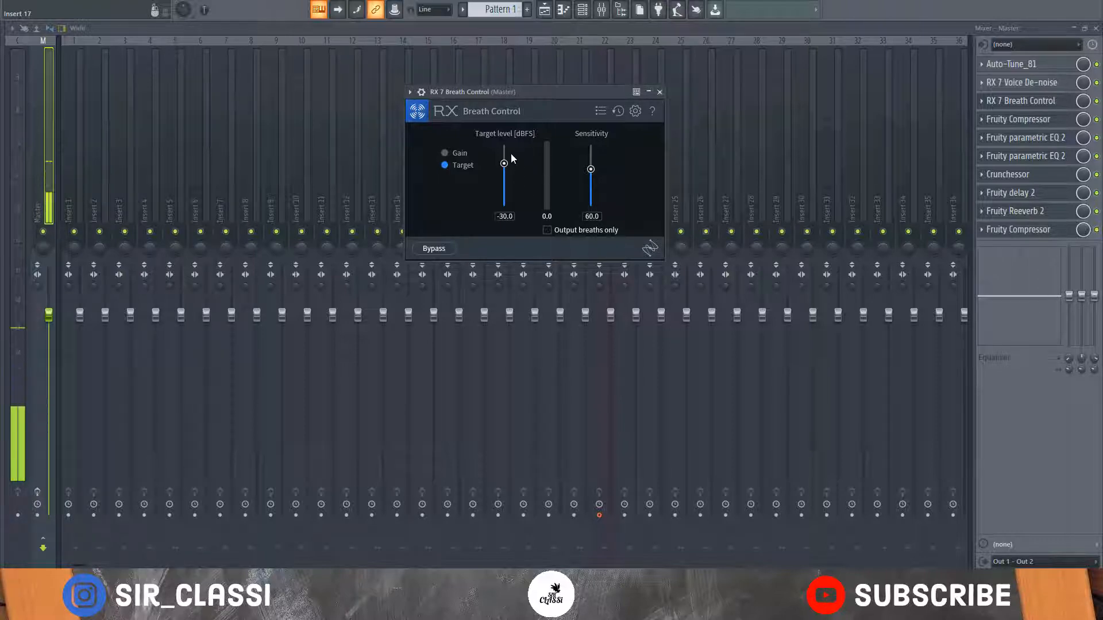
left_click(660, 92)
- Open the first Fruity parametric EQ 2 on the master track for a brief look, and close it
left_click(1025, 137)
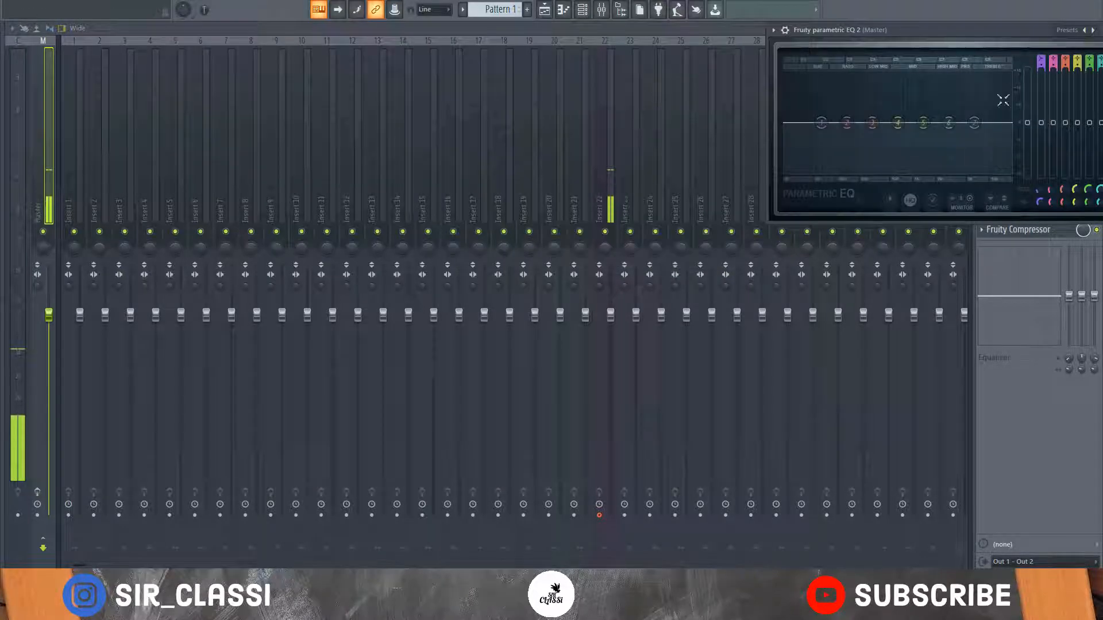
left_click_drag(1008, 29, 808, 67)
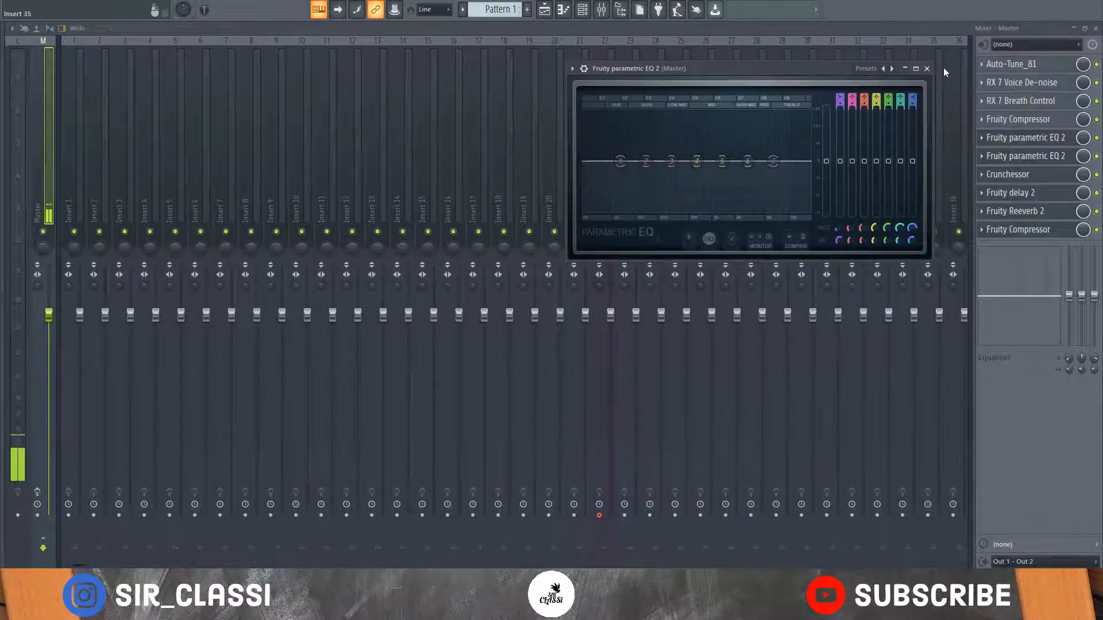
left_click(928, 69)
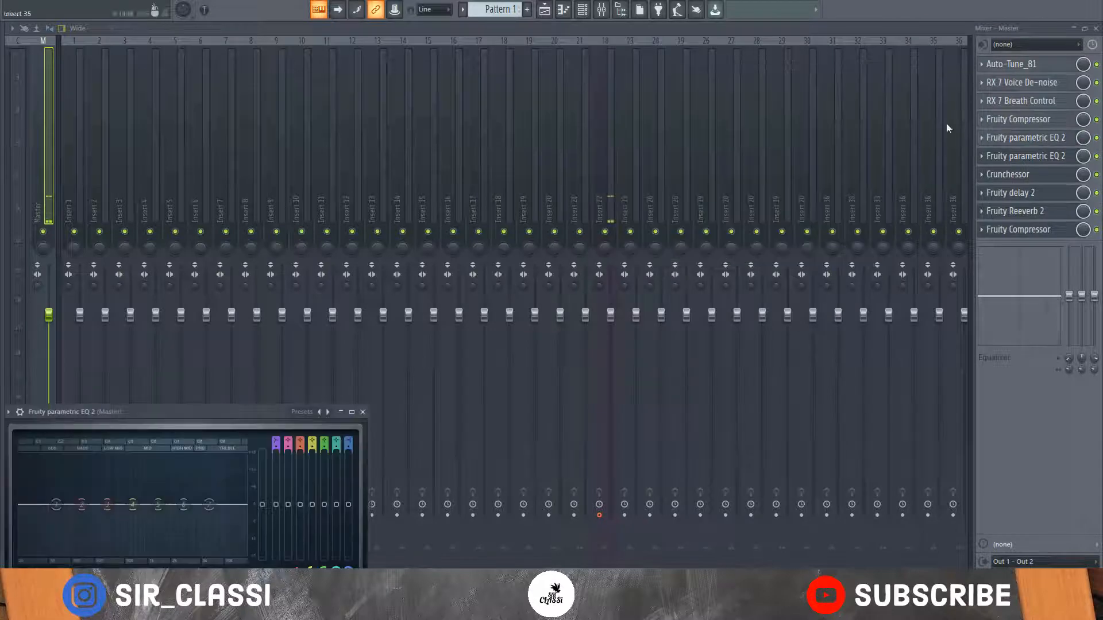
- Open the Fruity Compressor in slot 4, examine its threshold, ratio, gain, attack and release controls, and close it
left_click(1032, 125)
left_click(1034, 138)
left_click(1033, 120)
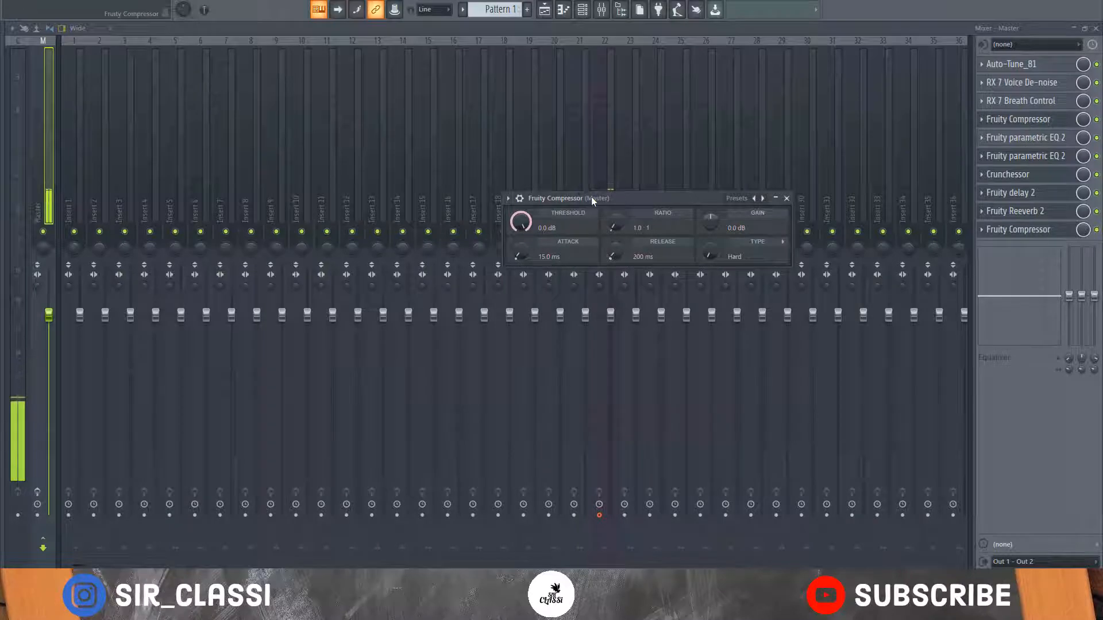
left_click_drag(591, 196, 580, 102)
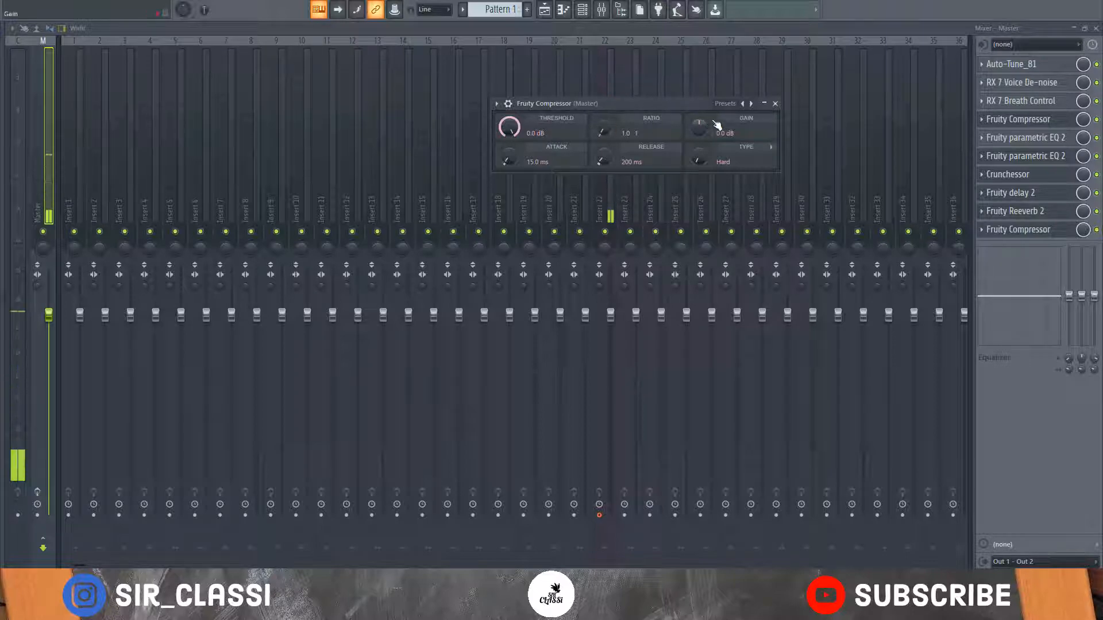
left_click(776, 104)
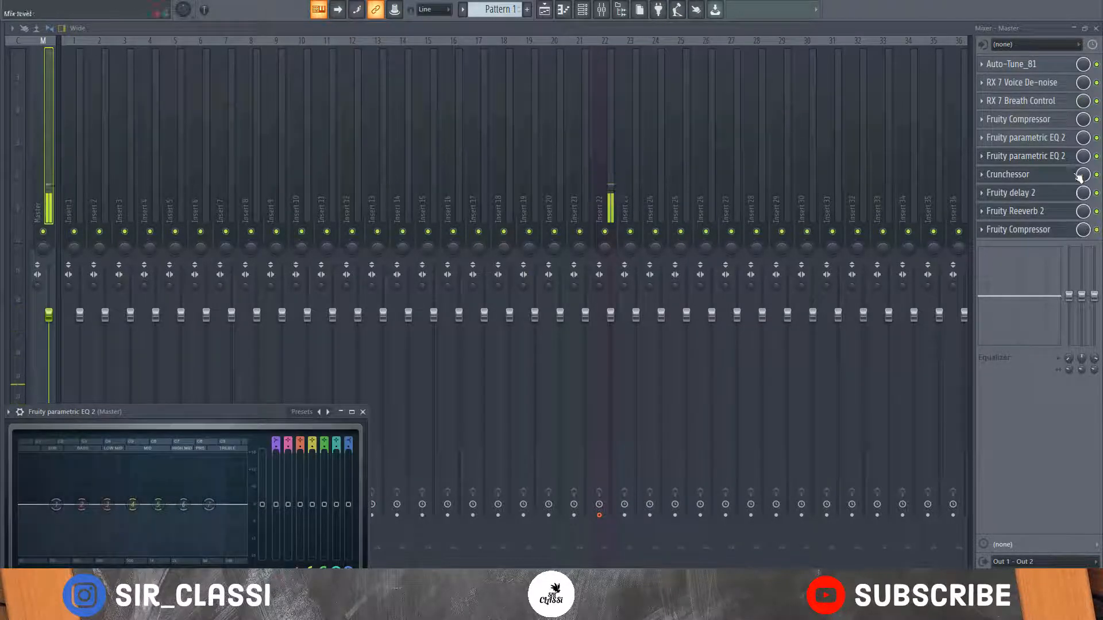
- In the first Fruity parametric EQ 2, cut the lows with band 1 and carve narrow dips with bands 4, 5 and 6
left_click(1048, 150)
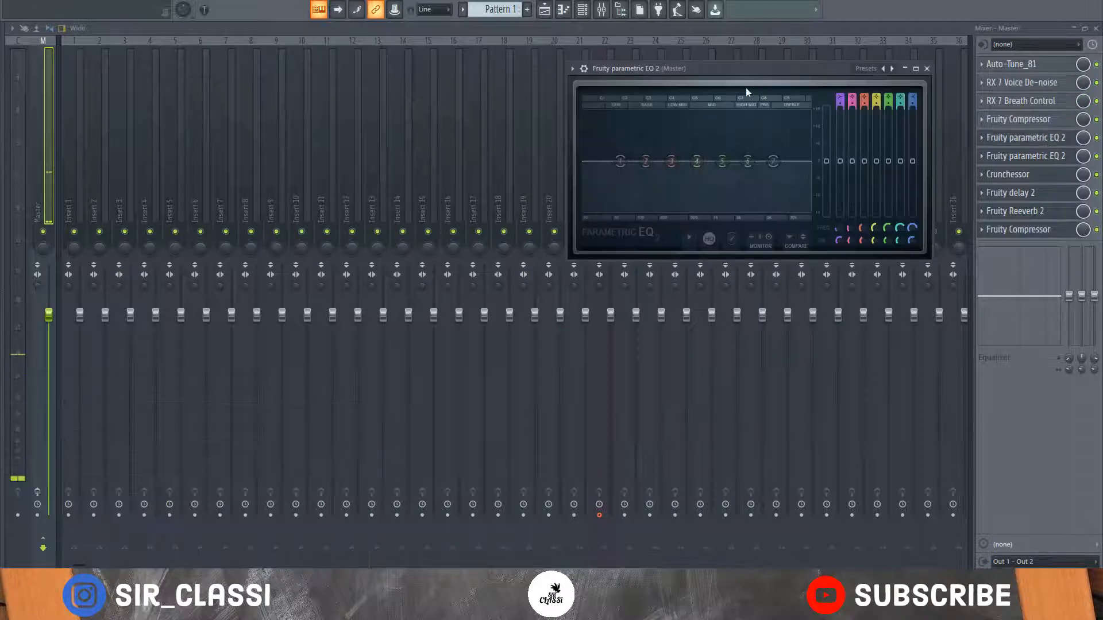
left_click_drag(748, 72, 578, 57)
left_click_drag(467, 150, 446, 185)
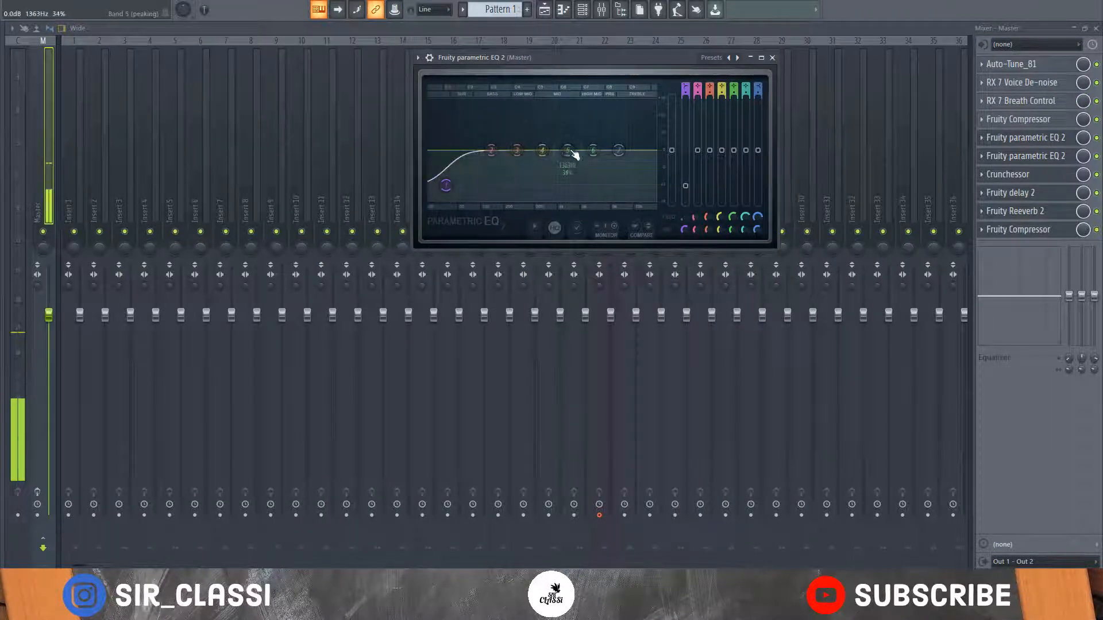
left_click_drag(568, 151, 564, 106)
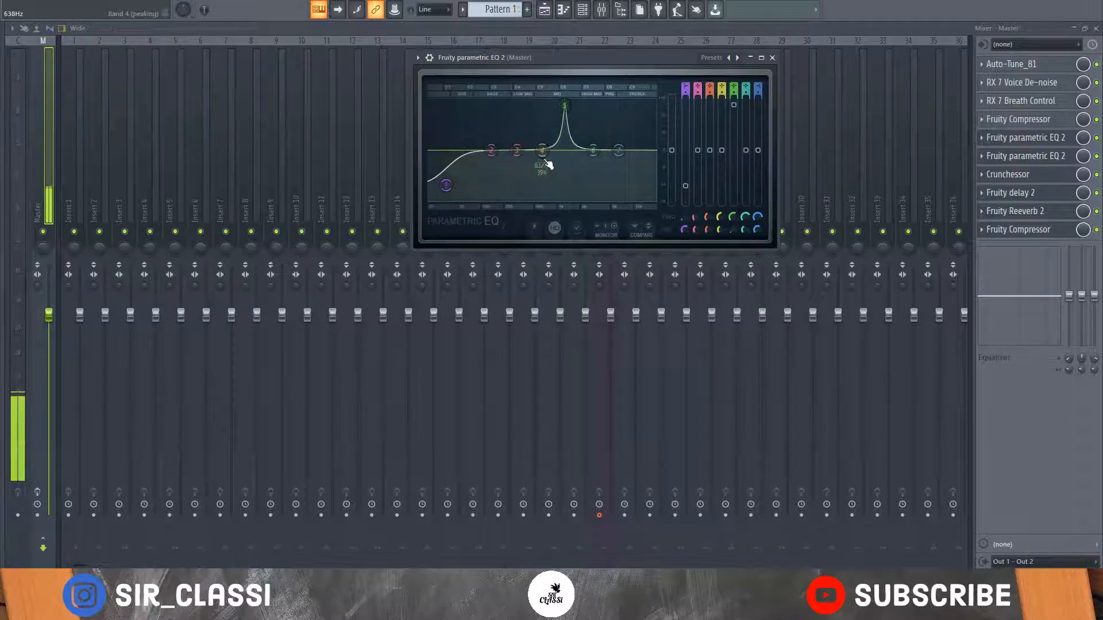
mouse_move(542, 150)
left_mouse_down()
mouse_move(536, 118)
mouse_move(548, 123)
mouse_move(543, 170)
left_mouse_up()
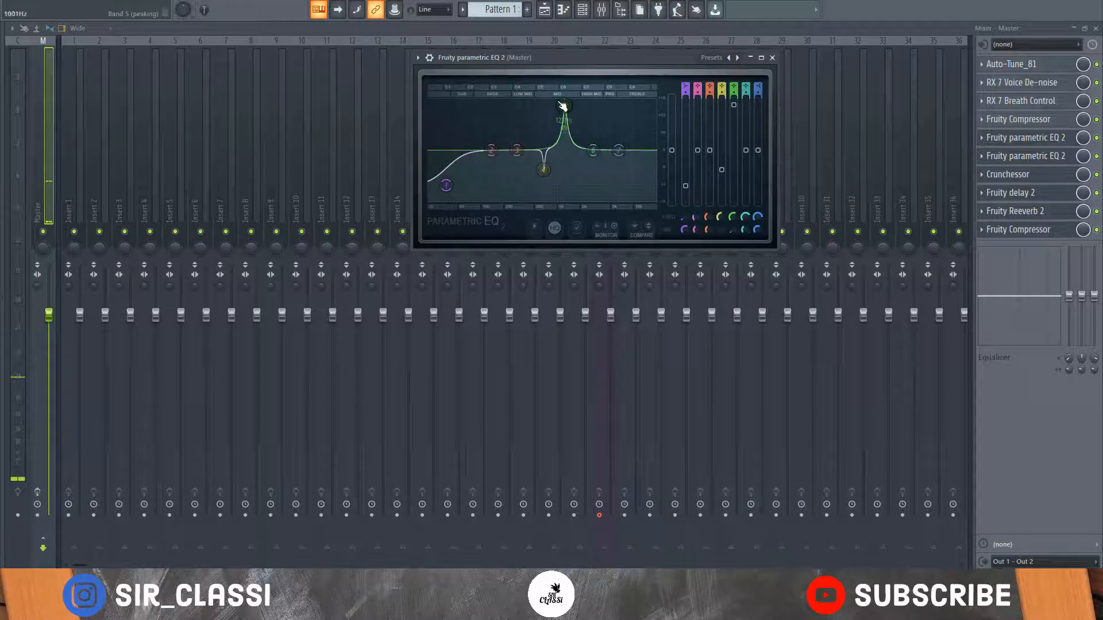
left_click_drag(564, 106, 601, 166)
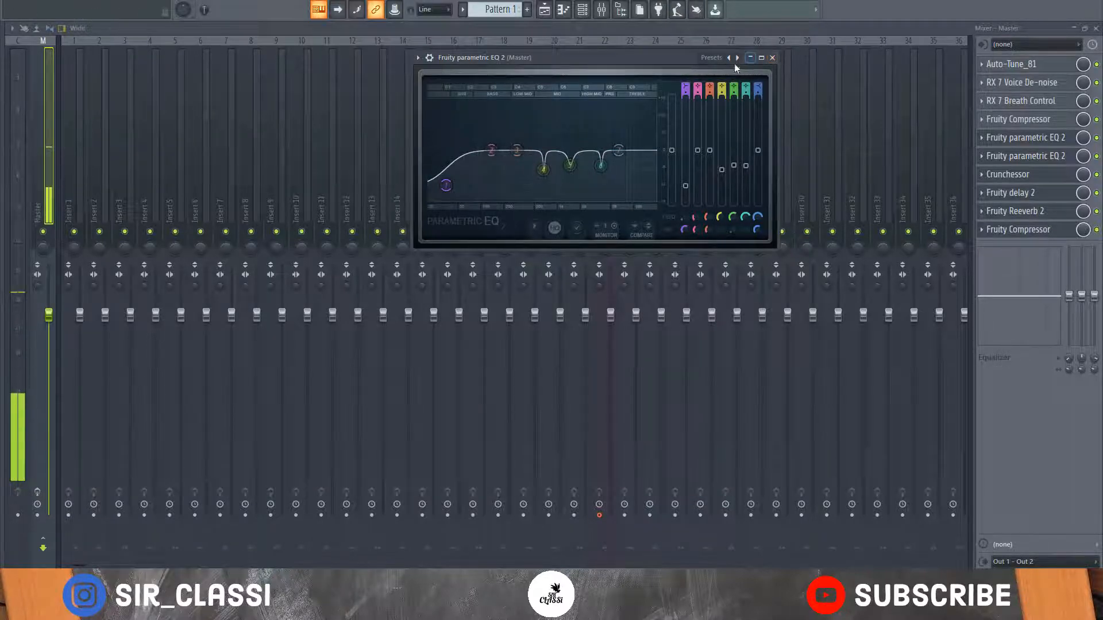
left_click(773, 58)
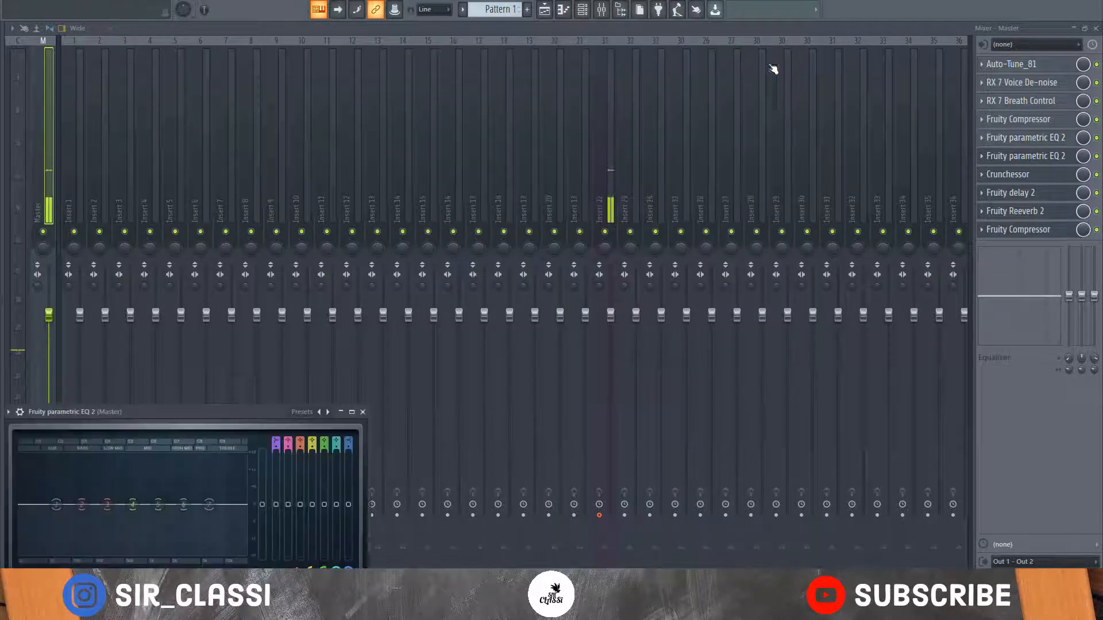
- In the second Fruity parametric EQ 2, roll off the lows with band 1 and slightly boost bands 2, 4 and 6
left_click(1028, 160)
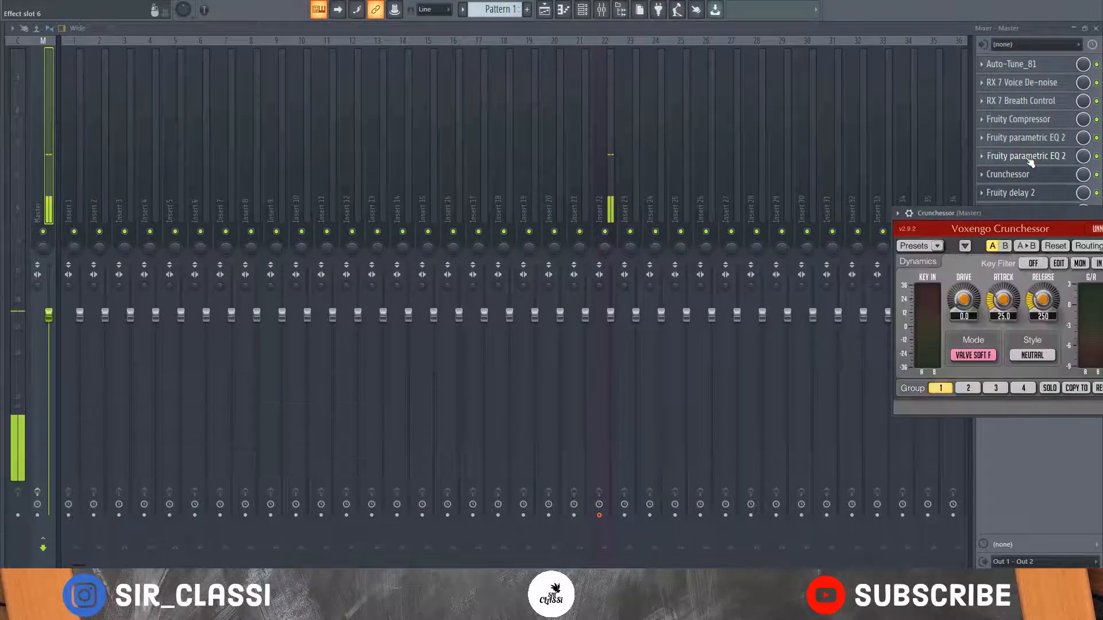
left_click(1029, 160)
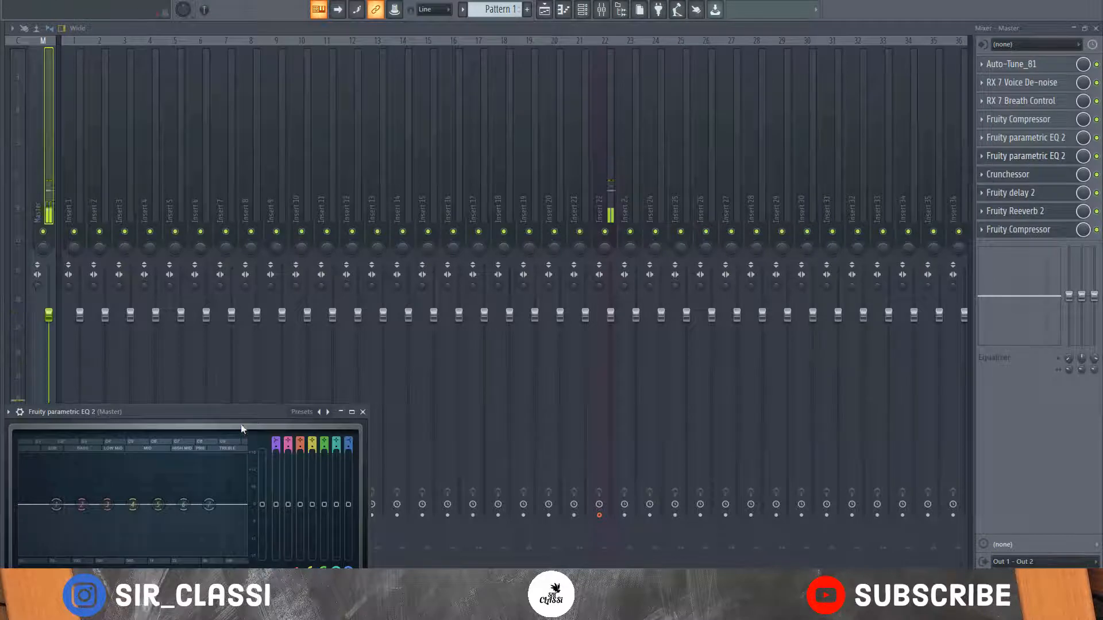
left_click_drag(234, 411, 667, 105)
left_click_drag(489, 199, 465, 226)
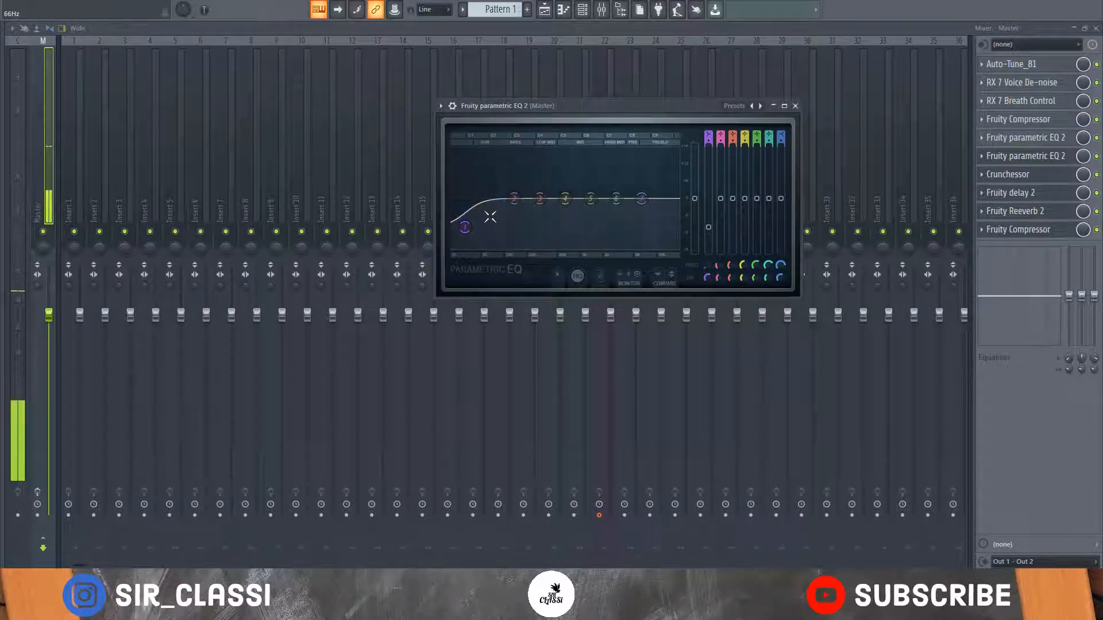
left_click_drag(467, 224, 456, 212)
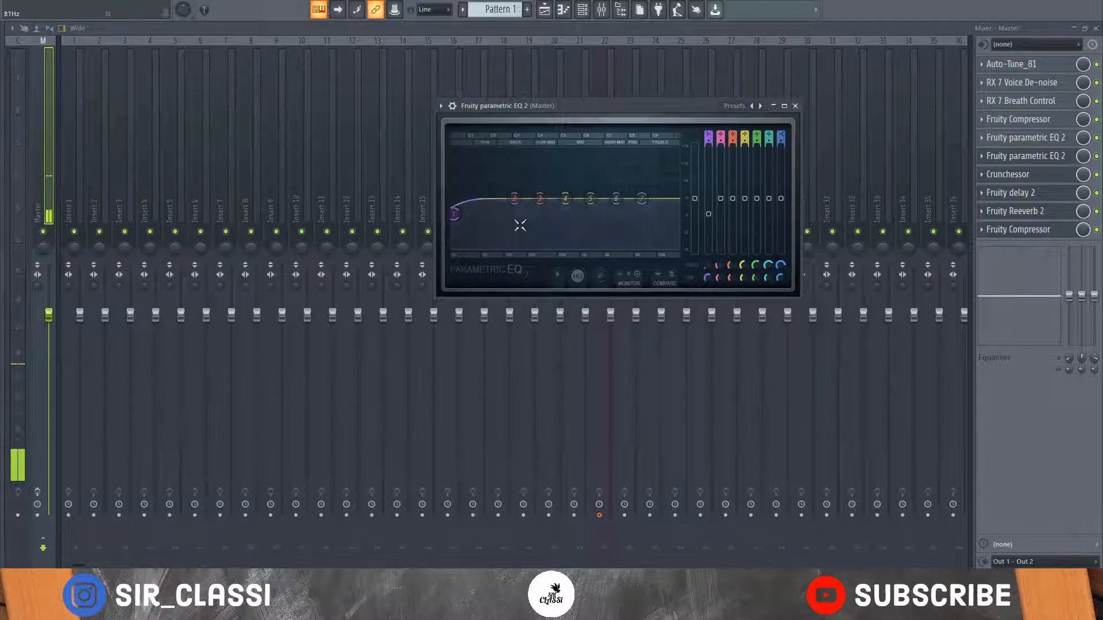
left_click_drag(565, 198, 630, 191)
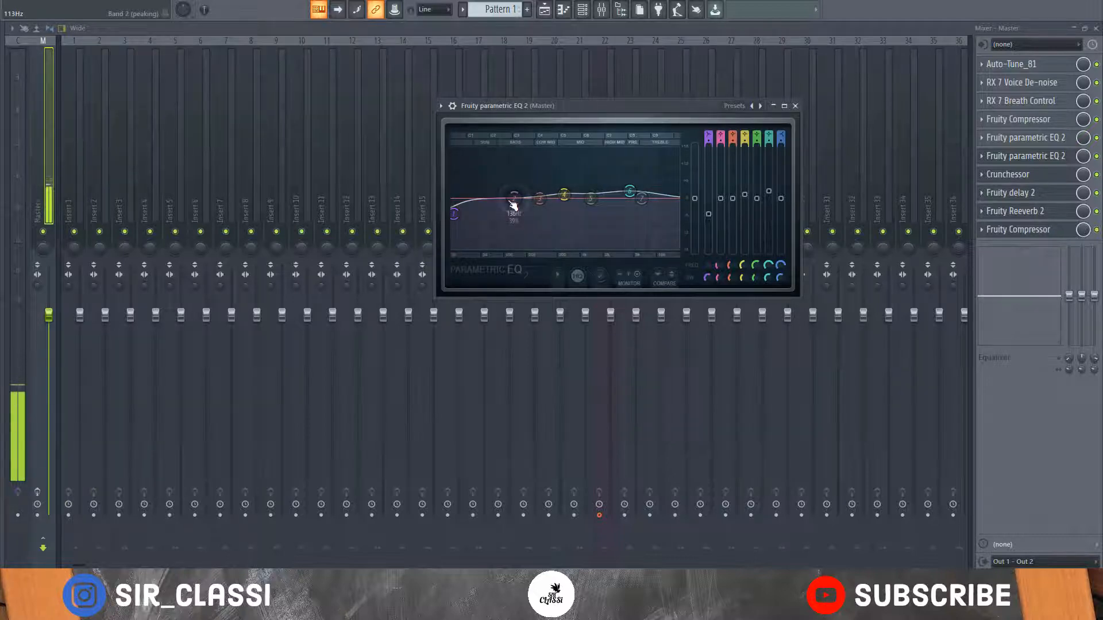
left_click_drag(513, 200, 462, 227)
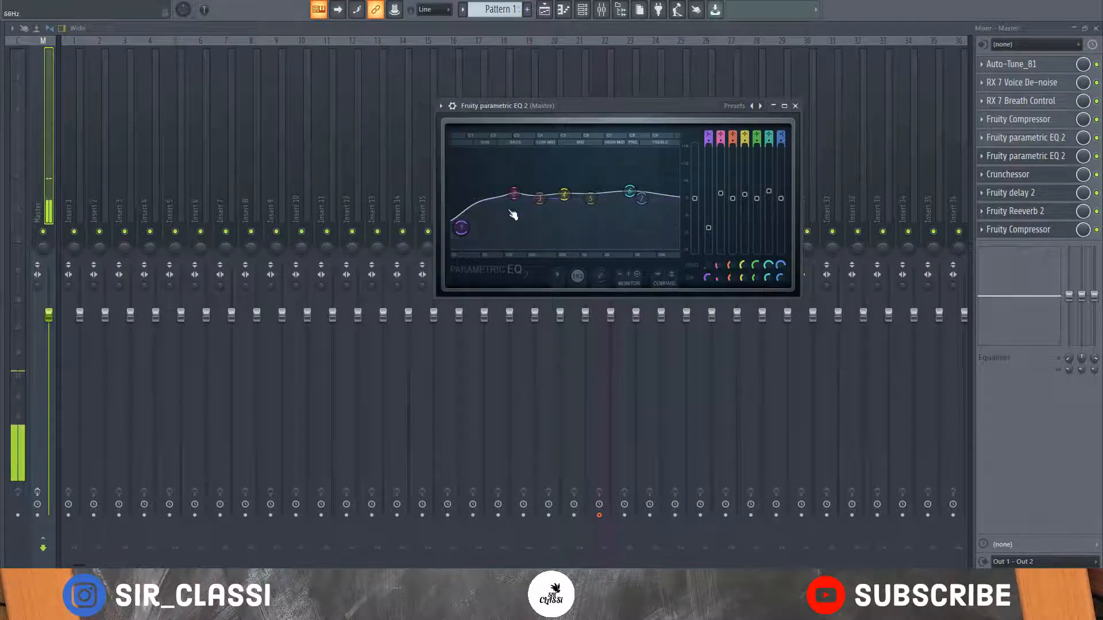
left_click(796, 107)
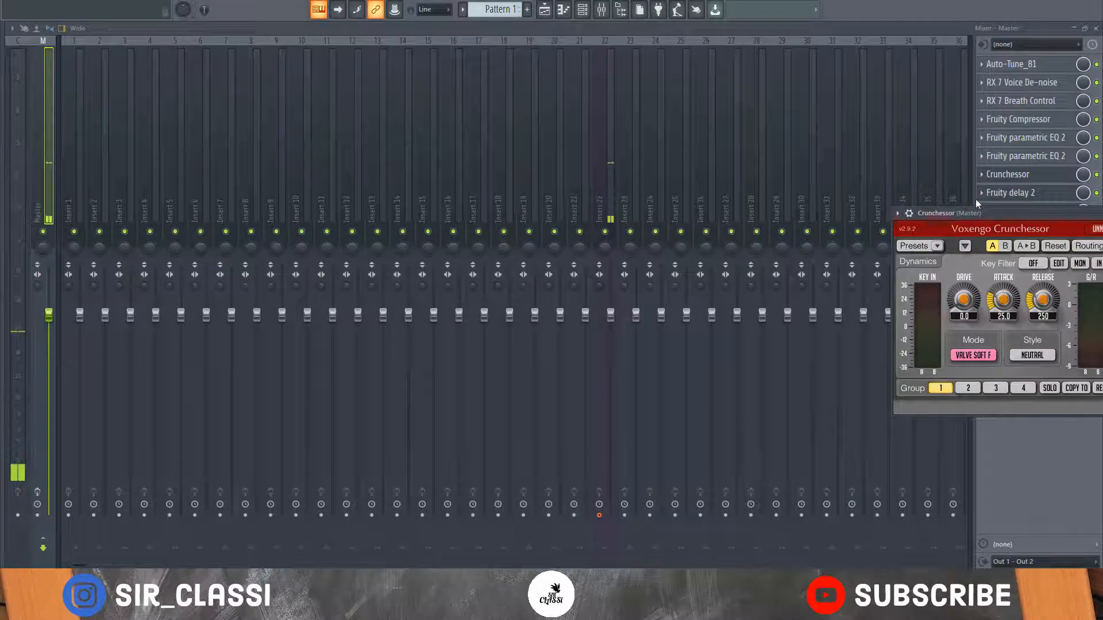
- Open Crunchessor, browse its Session Bank presets for vocal options without loading one, and close the plugin
left_click(1020, 193)
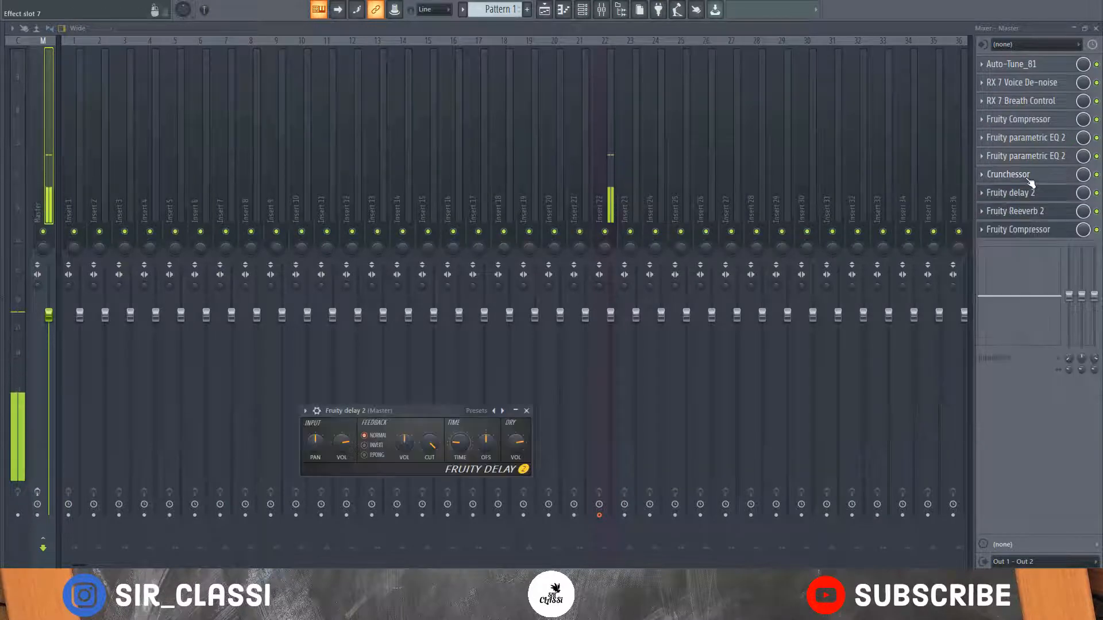
left_click(1020, 174)
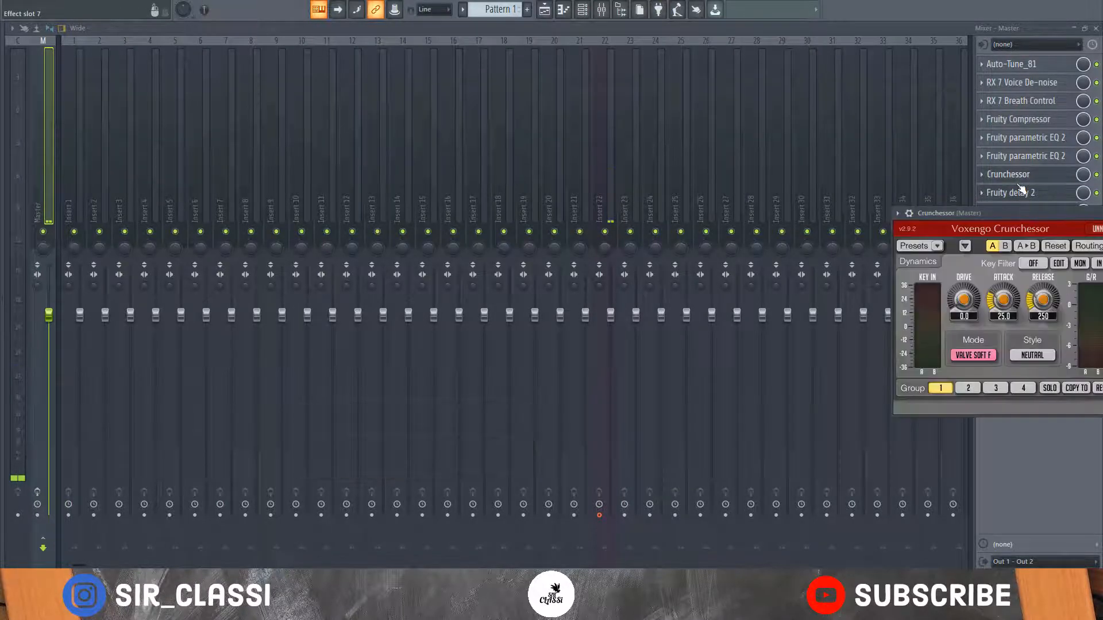
left_click_drag(905, 223, 399, 149)
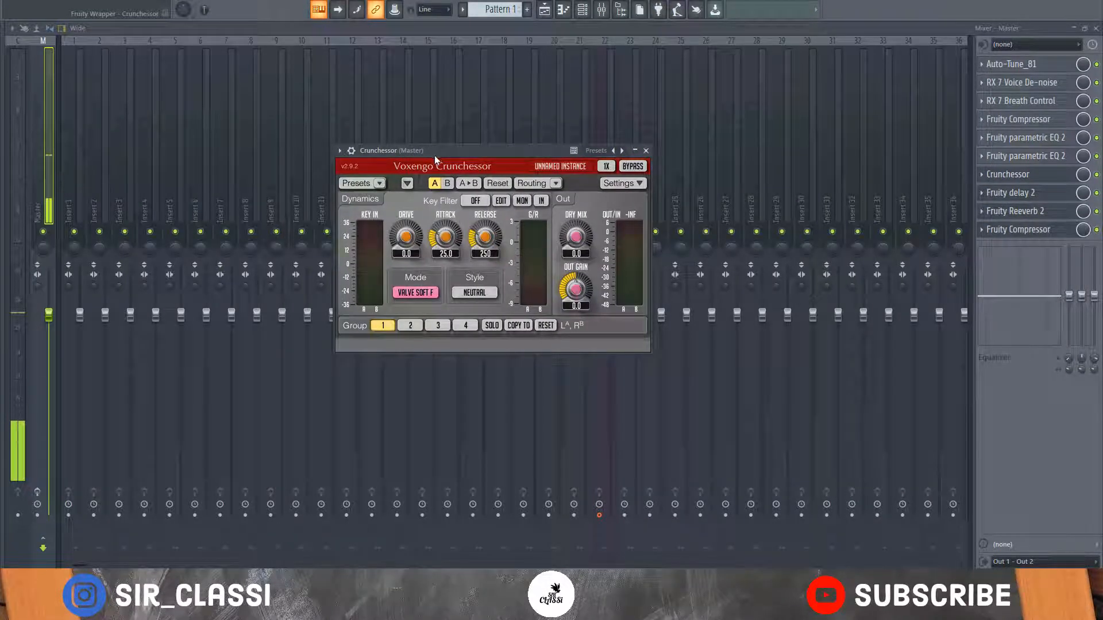
left_click(380, 184)
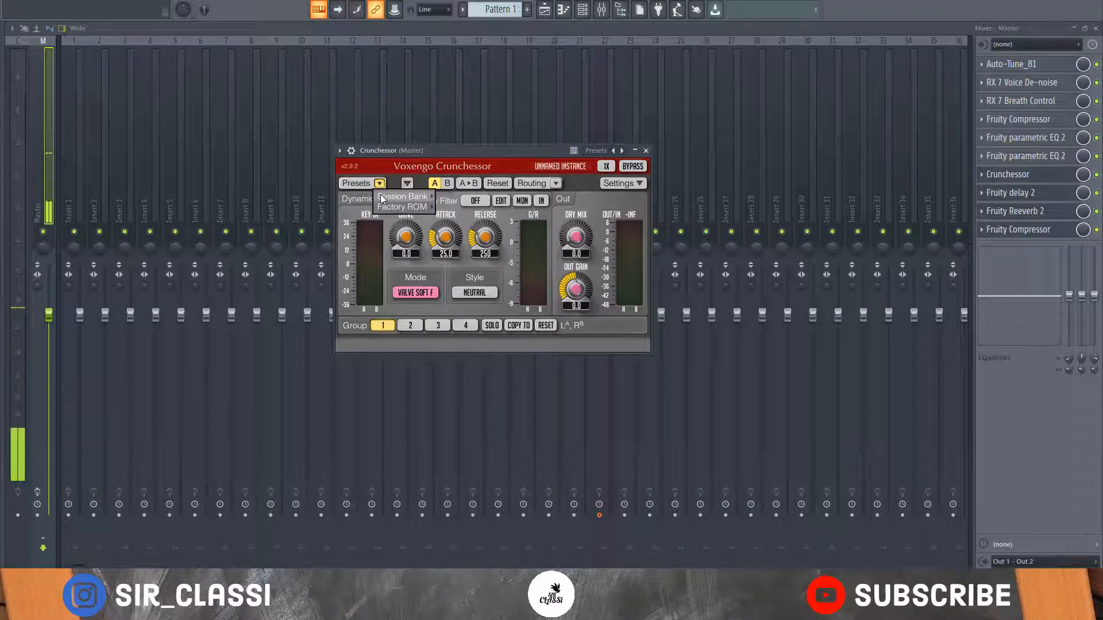
mouse_move(381, 196)
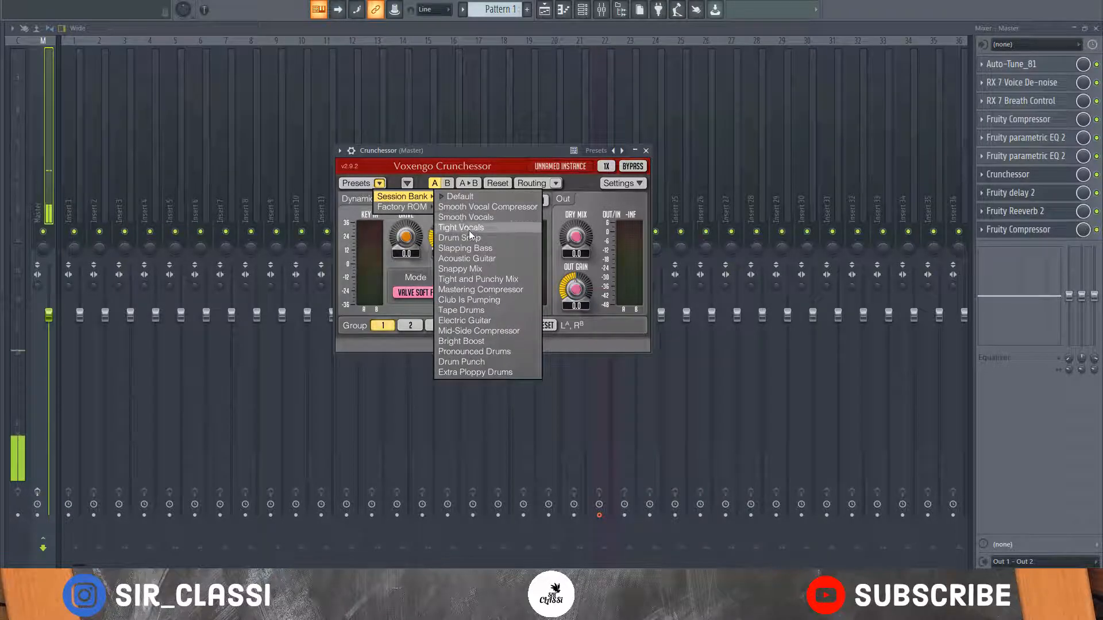
left_click(404, 164)
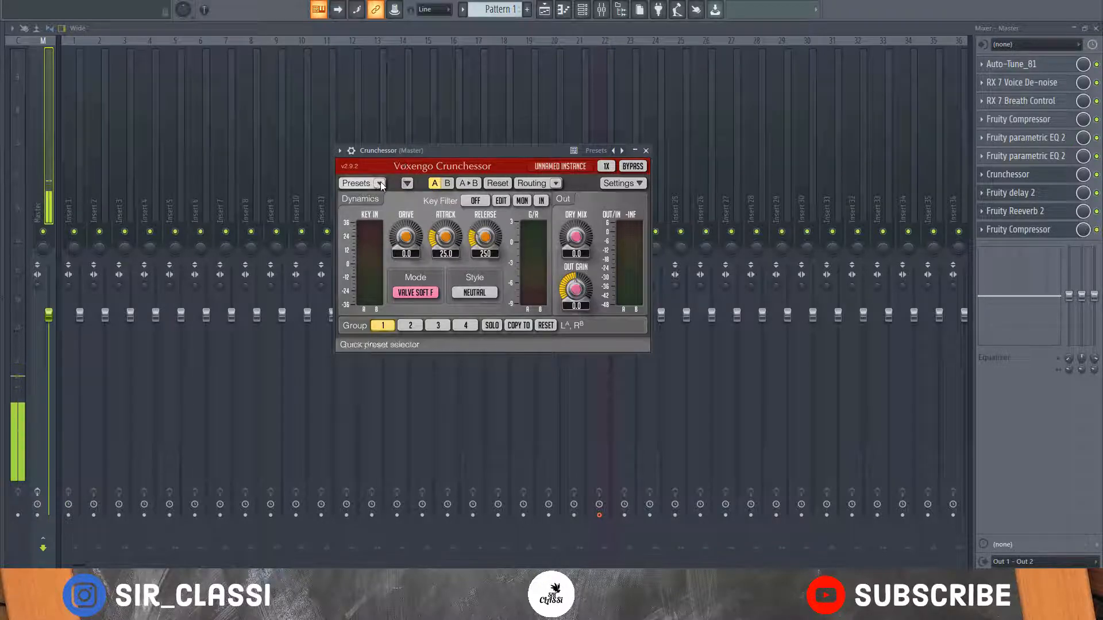
left_click(645, 151)
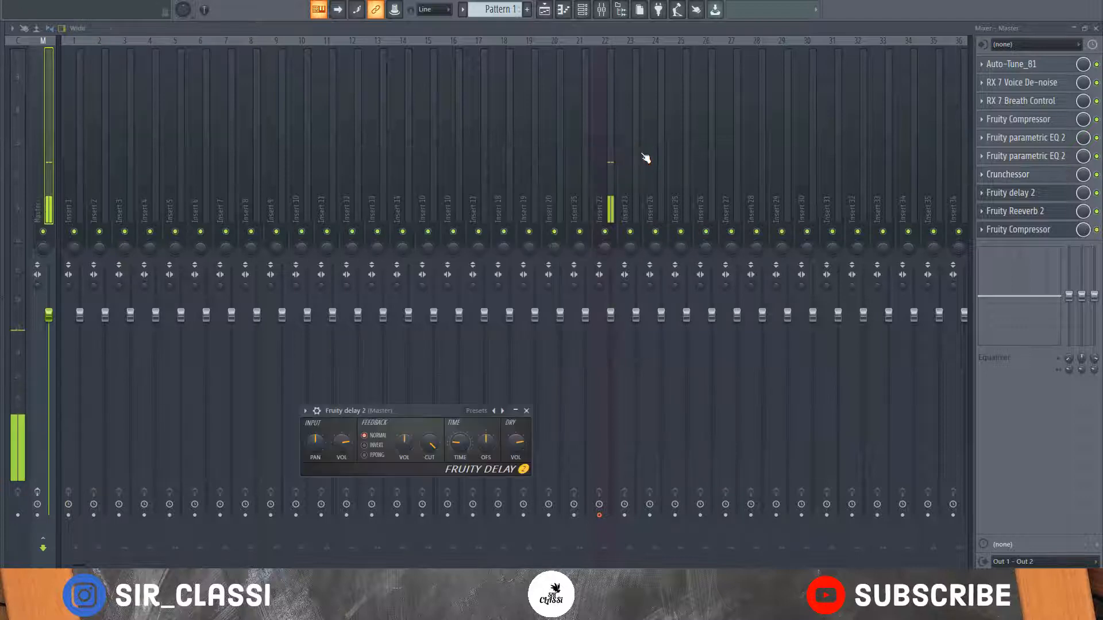
- Bring up Fruity Reeverb 2, return to Fruity delay 2 to examine its input, feedback, time and dry controls, and close the delay
left_click(1027, 210)
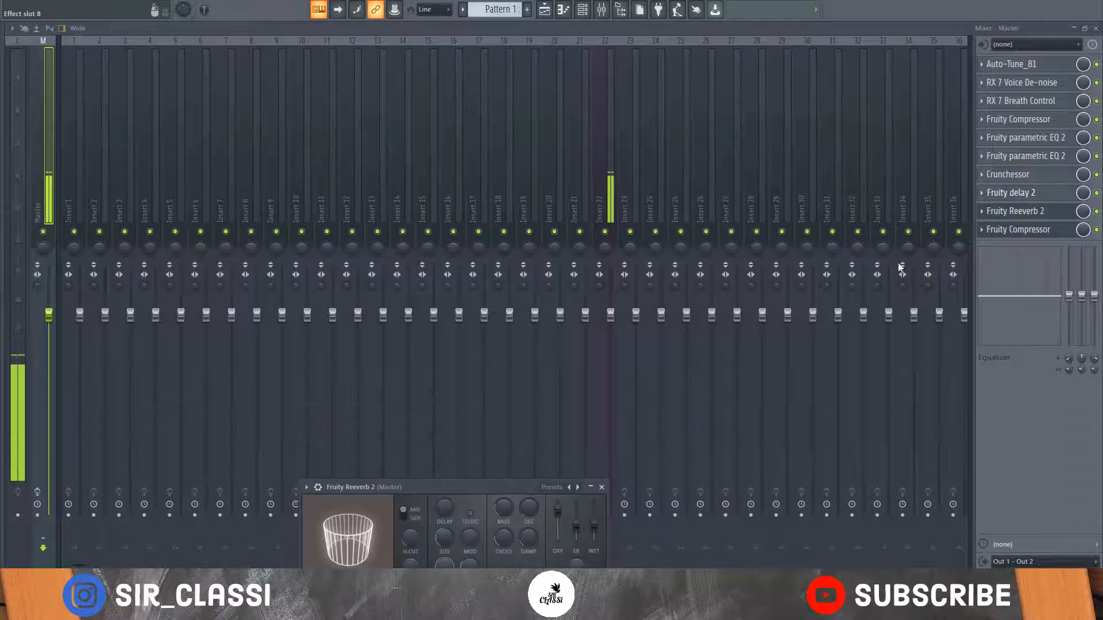
left_click_drag(436, 488, 527, 378)
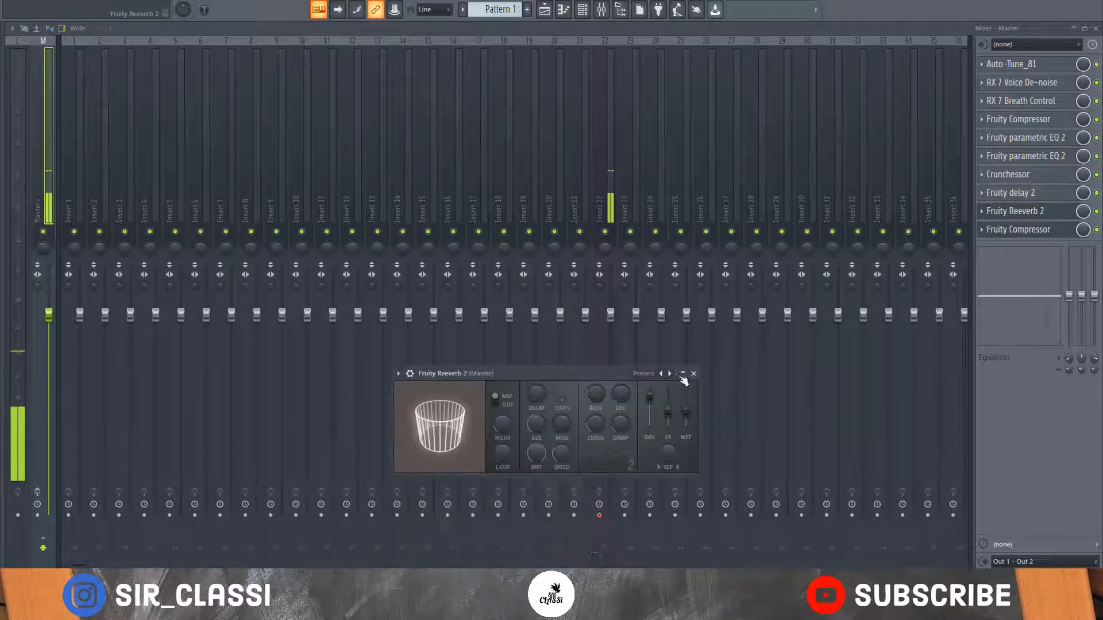
left_click(1051, 196)
left_click_drag(394, 415, 382, 139)
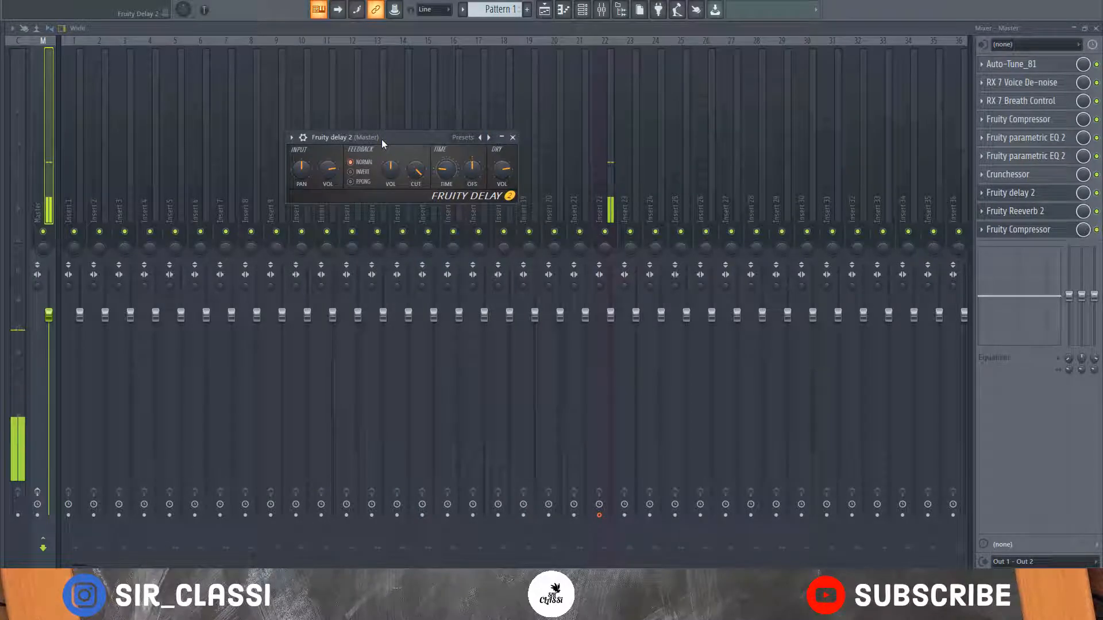
left_click_drag(382, 139, 456, 183)
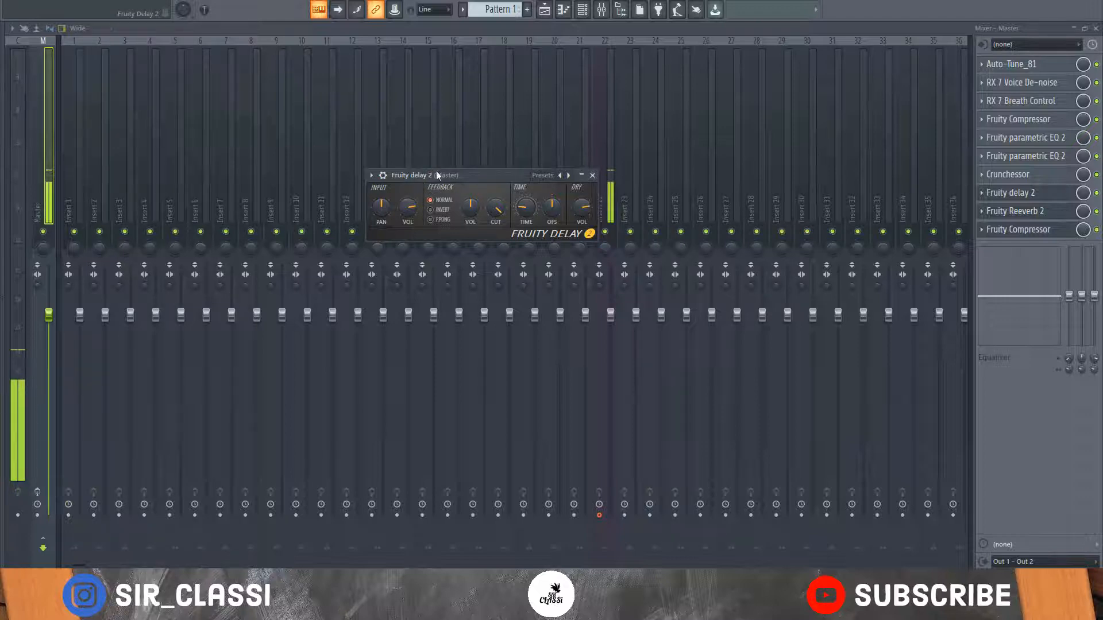
left_click(593, 175)
- Open Fruity Reeverb 2 on the master track, examine its cut, delay, size, bass, damping and dry/wet controls, and close it
left_click(1008, 211)
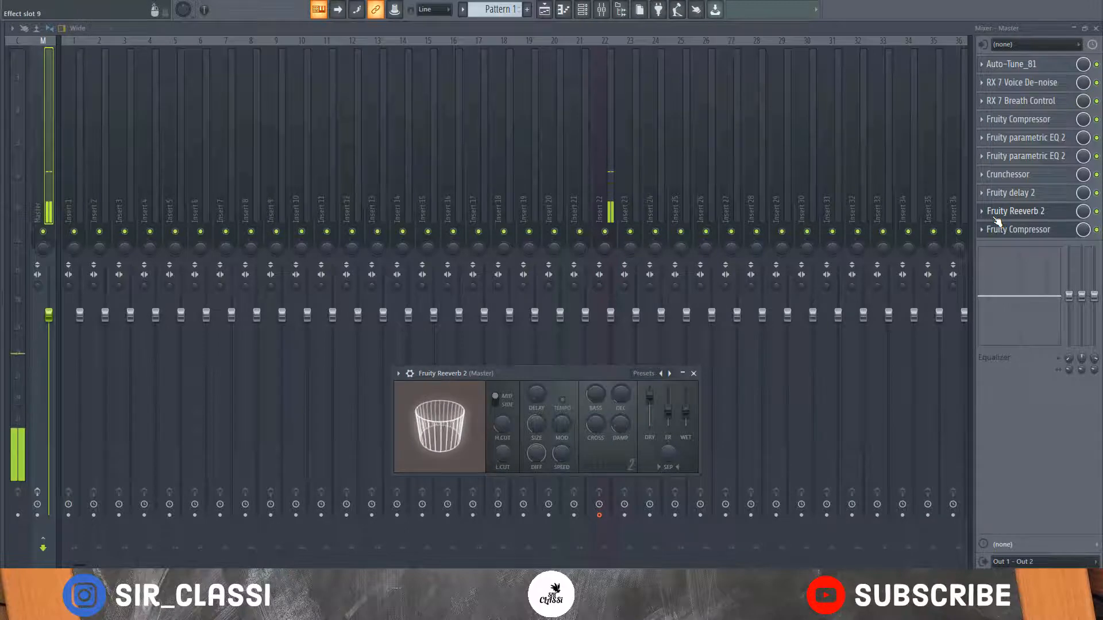
left_click(996, 219)
left_click(996, 219)
left_click_drag(569, 377, 523, 196)
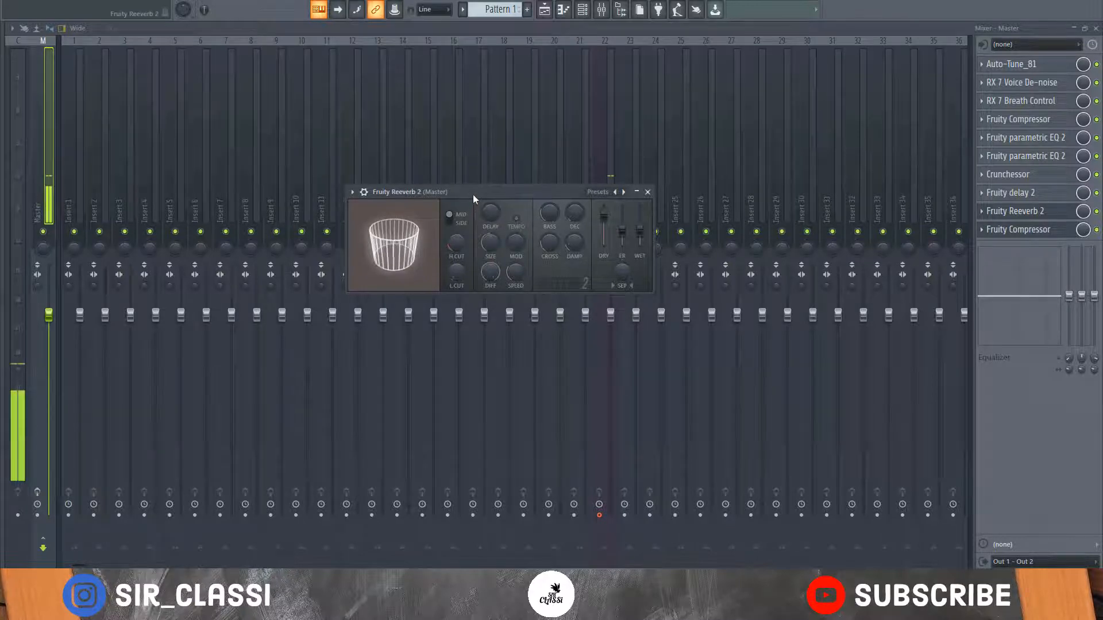
left_click_drag(473, 195, 471, 167)
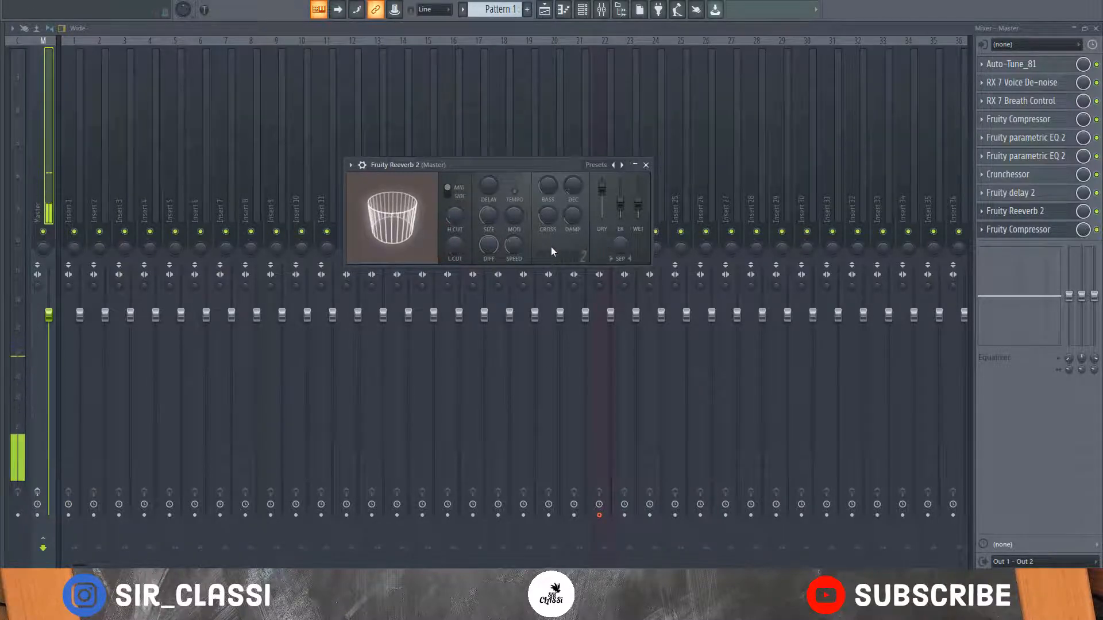
left_click_drag(417, 165, 351, 144)
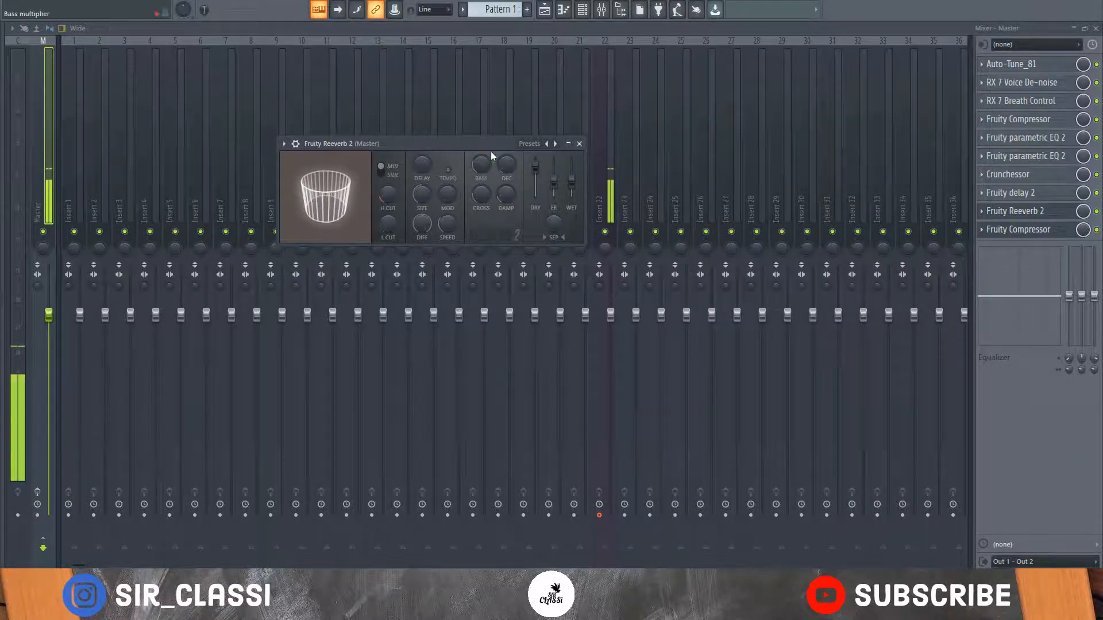
left_click(579, 143)
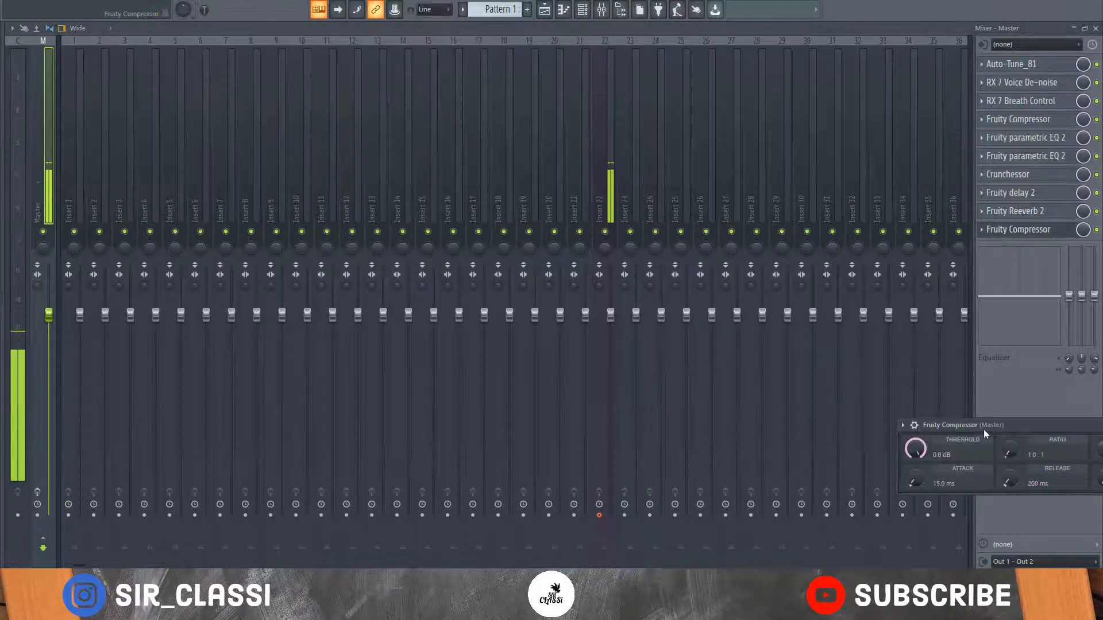
- Open the last Fruity Compressor in the master chain and examine its threshold, ratio, gain, attack, release and type controls
left_click_drag(984, 429, 476, 276)
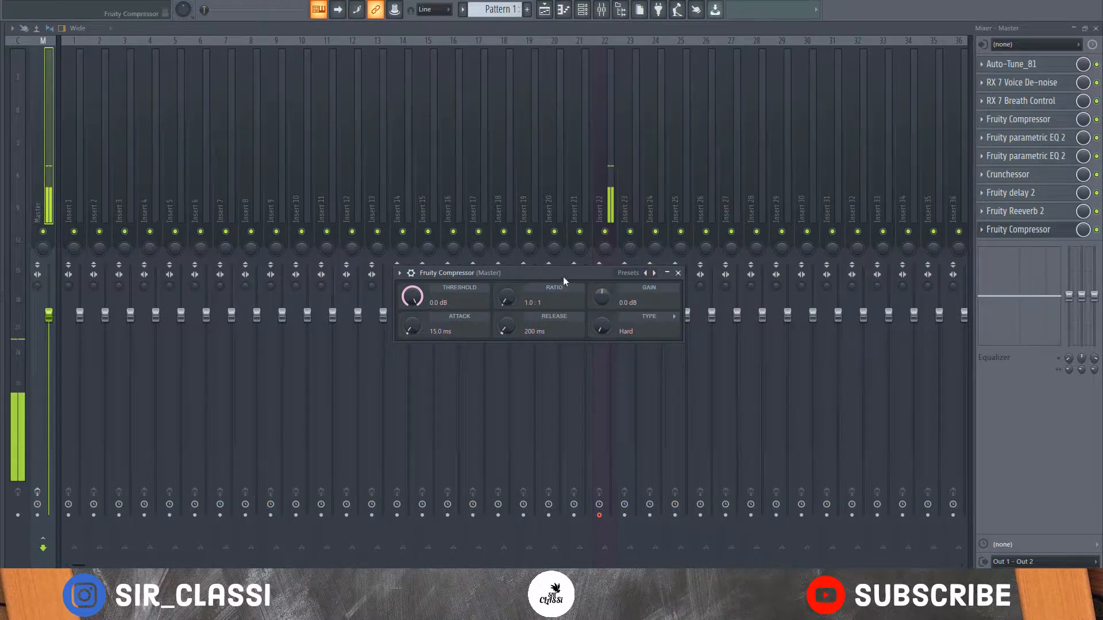
left_click_drag(563, 277, 701, 149)
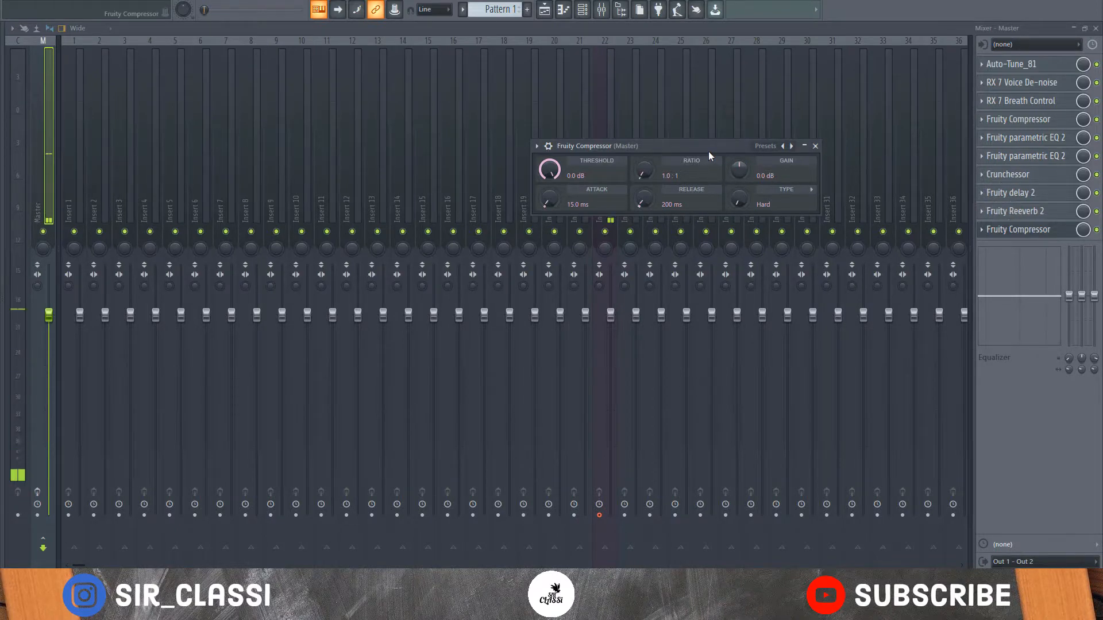
left_click_drag(712, 146, 760, 129)
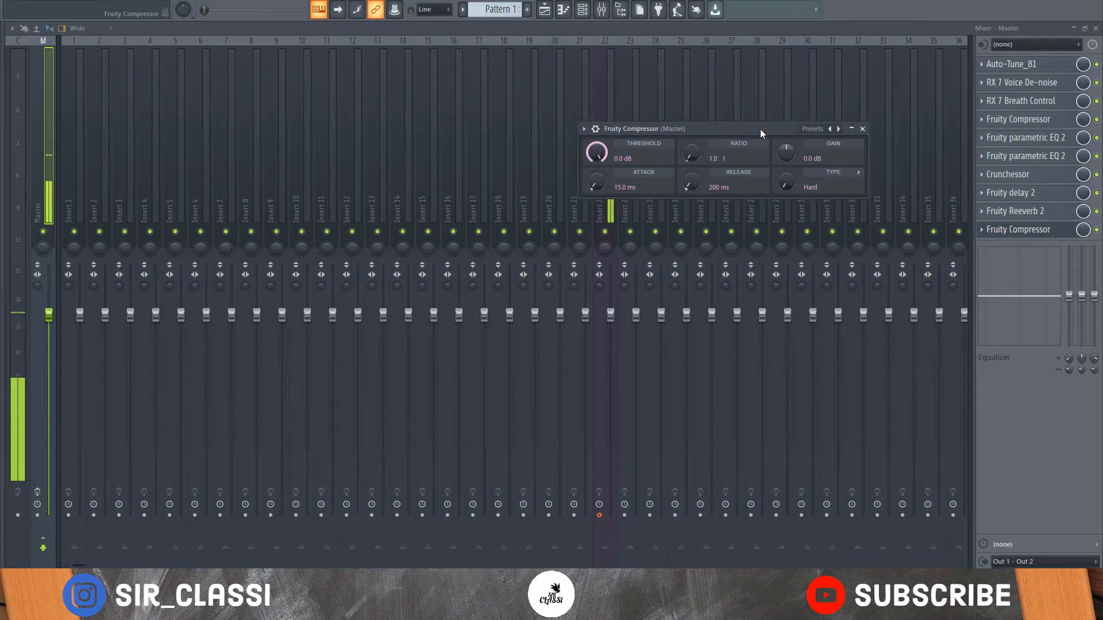